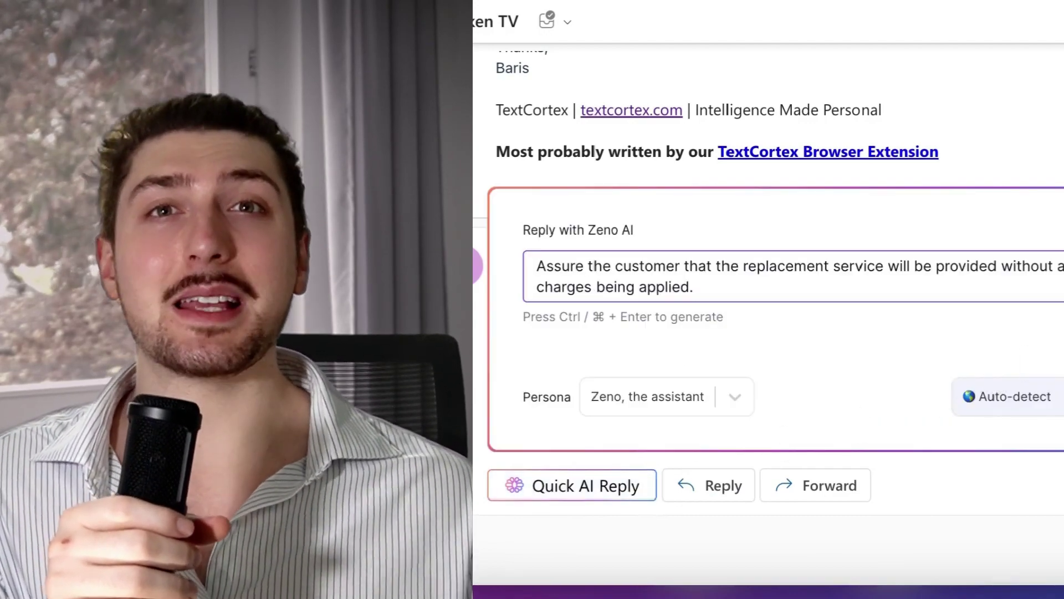
Generate a Zeno reply from the instruction offering the customer a replacement service.
{"action": "key", "text": "ctrl+Return"}
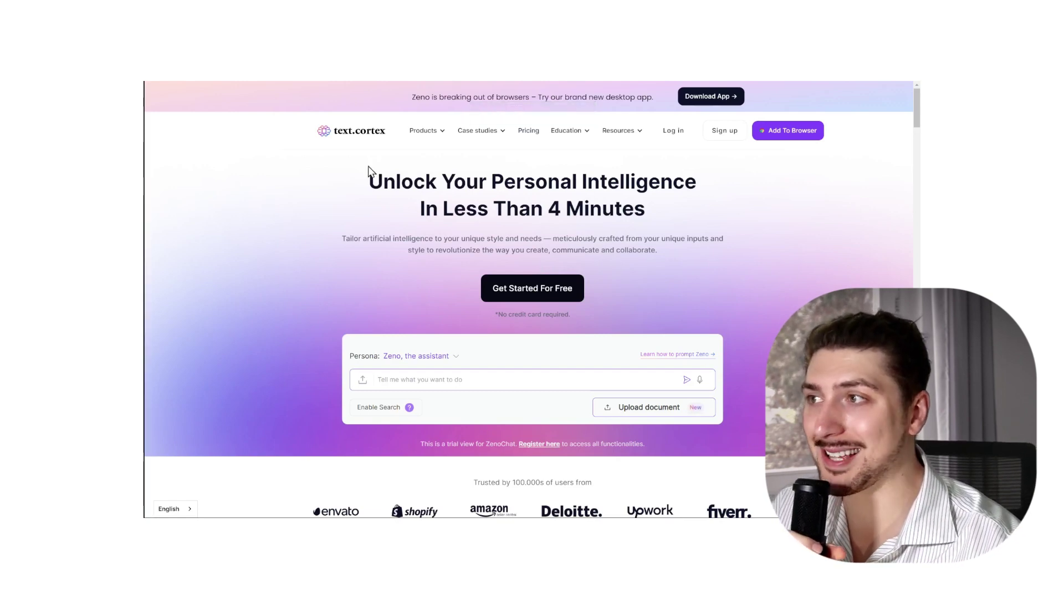
Open the TextCortex extension's Chrome Web Store page and cancel adding it to Chrome.
{"action": "left_click", "coordinate": [791, 137]}
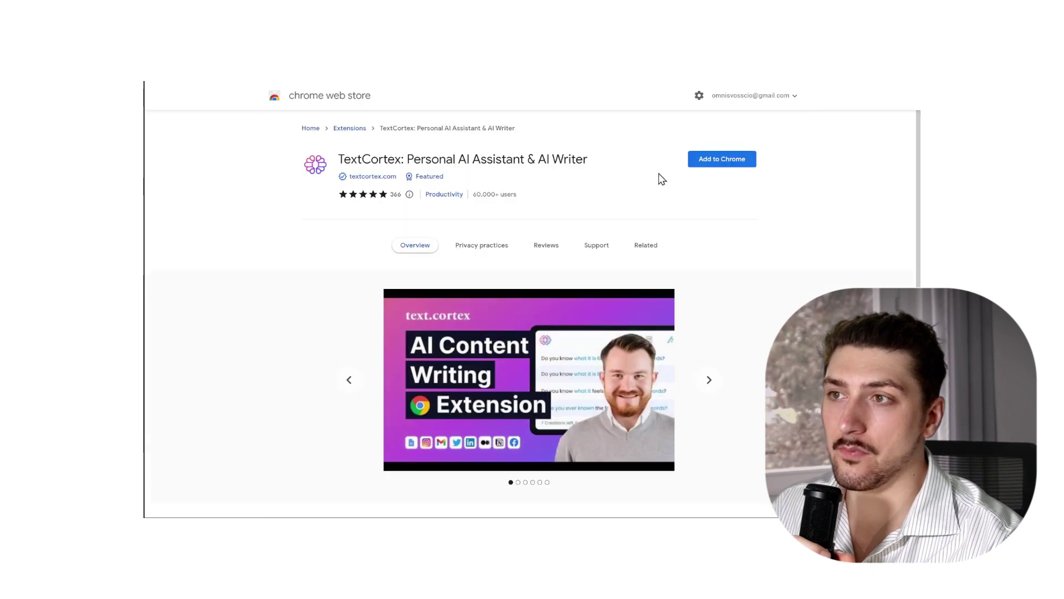
{"action": "left_click", "coordinate": [721, 159]}
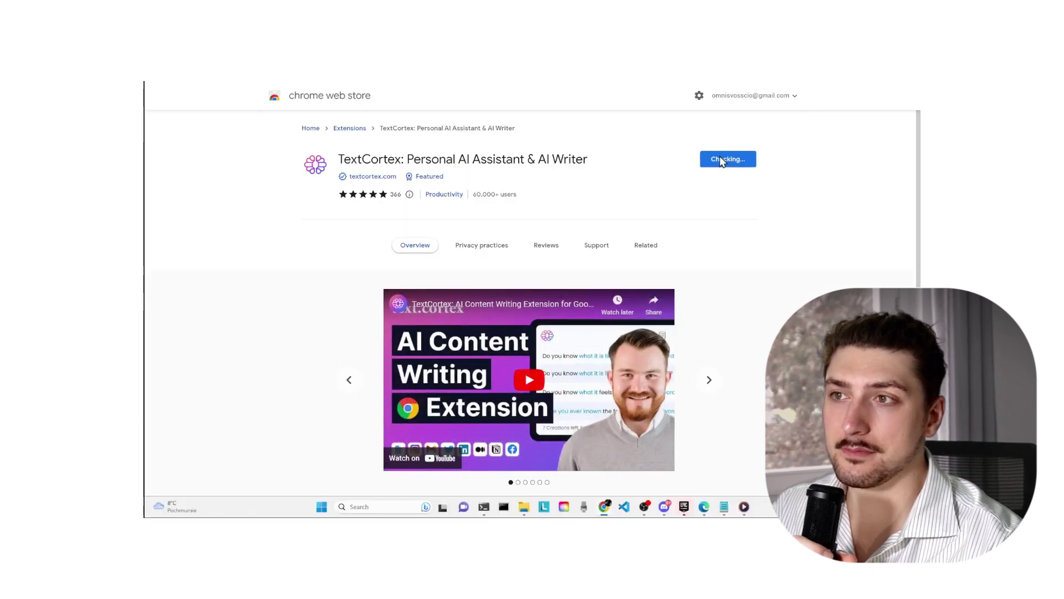
{"action": "left_click", "coordinate": [549, 167]}
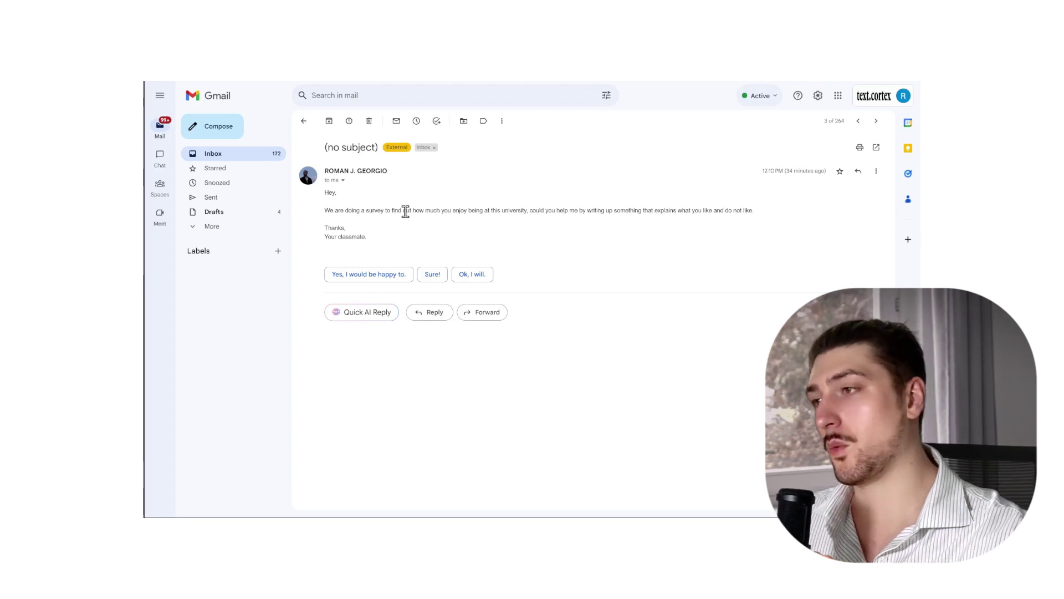
Generate a reply: like classmates and learning together, dislike writing, prefer hands-on coursework.
{"action": "left_click", "coordinate": [364, 315]}
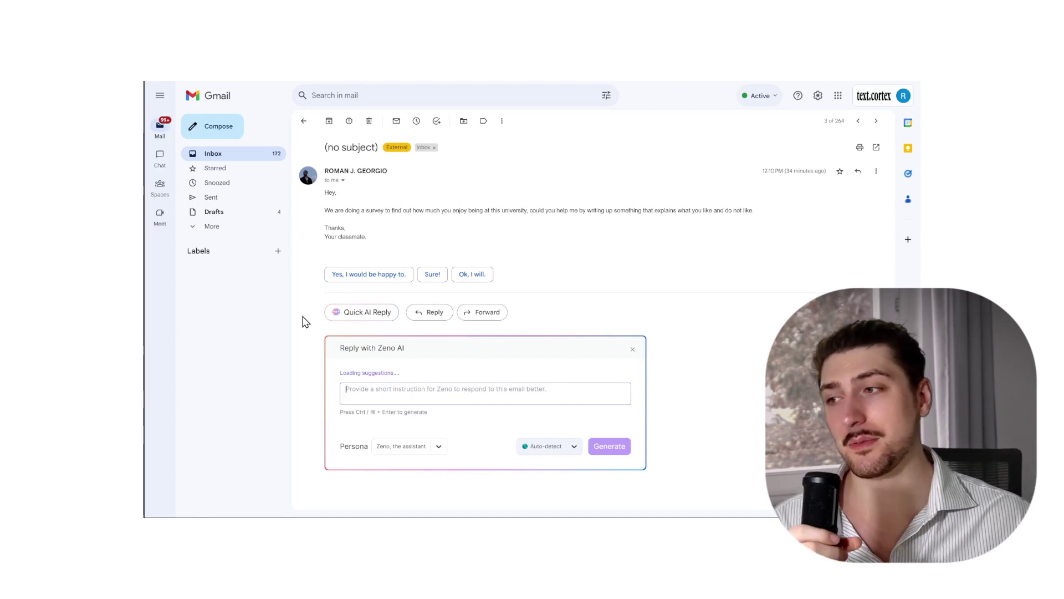
{"action": "type", "text": "I like all my classmates and learning togther"}
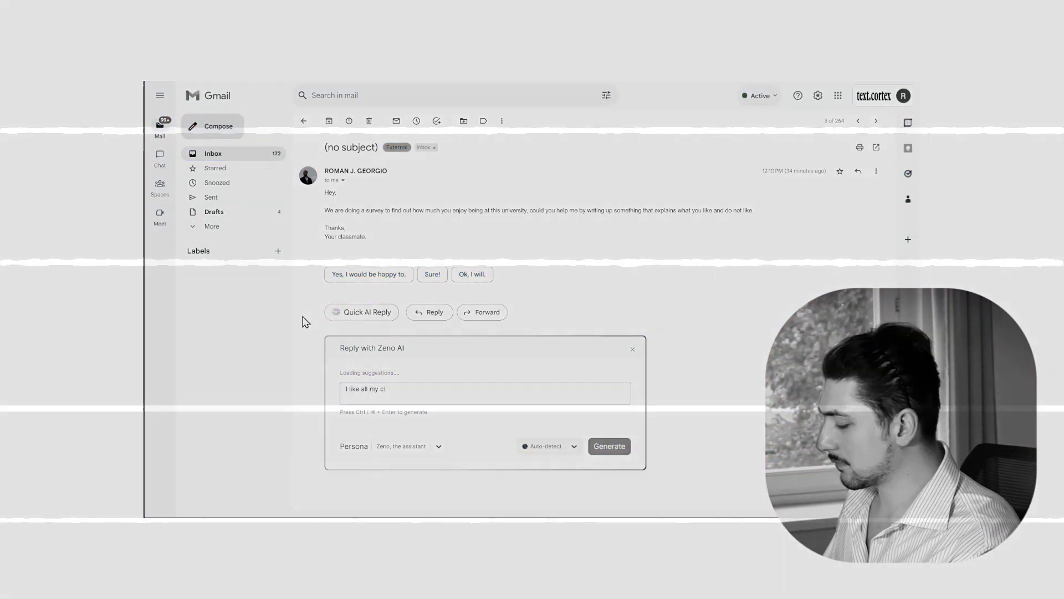
{"action": "key", "text": "BackSpace"}
{"action": "key", "text": "BackSpace"}
{"action": "key", "text": "BackSpace"}
{"action": "key", "text": "BackSpace"}
{"action": "type", "text": "ether"}
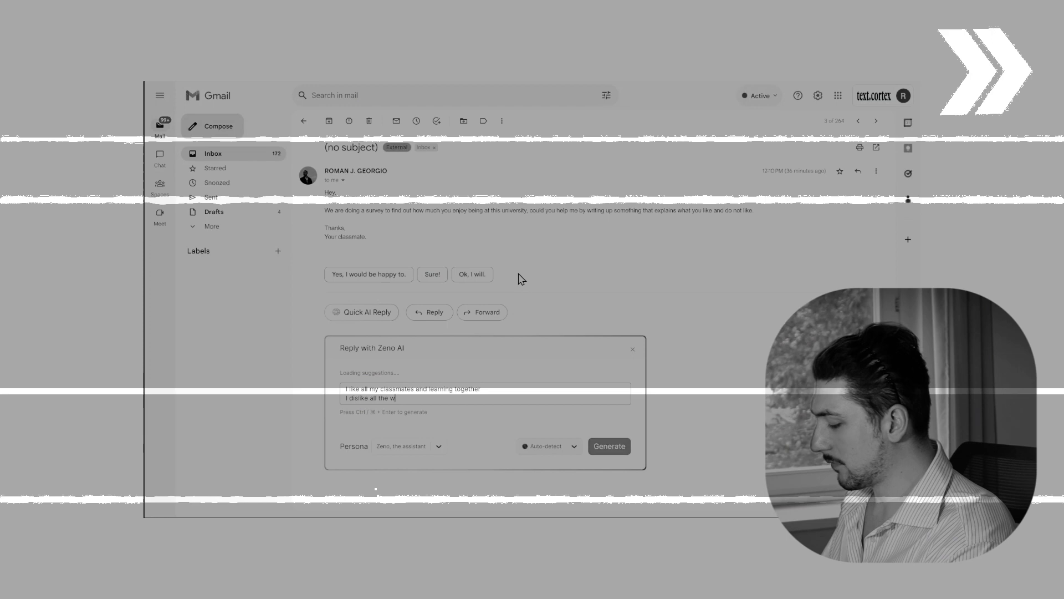
{"action": "key", "text": "Return"}
{"action": "type", "text": "I dislike all the writing as I feel like I pefer co"}
{"action": "key", "text": "BackSpace"}
{"action": "key", "text": "BackSpace"}
{"action": "key", "text": "BackSpace"}
{"action": "key", "text": "BackSpace"}
{"action": "key", "text": "BackSpace"}
{"action": "key", "text": "BackSpace"}
{"action": "key", "text": "BackSpace"}
{"action": "type", "text": "refer coursework which is hands on"}
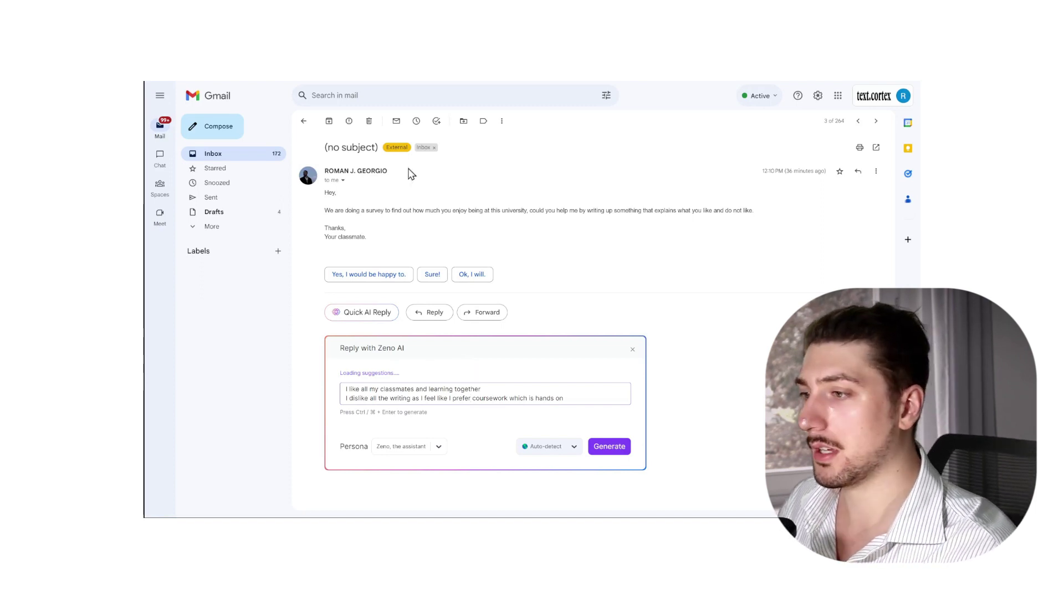
{"action": "left_click", "coordinate": [612, 447]}
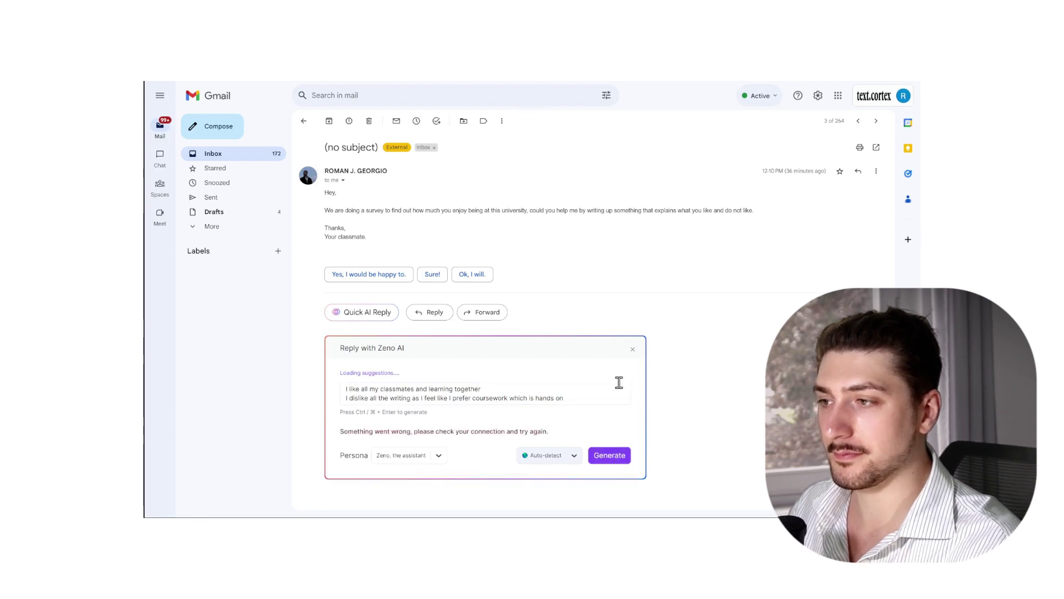
{"action": "left_click", "coordinate": [608, 455]}
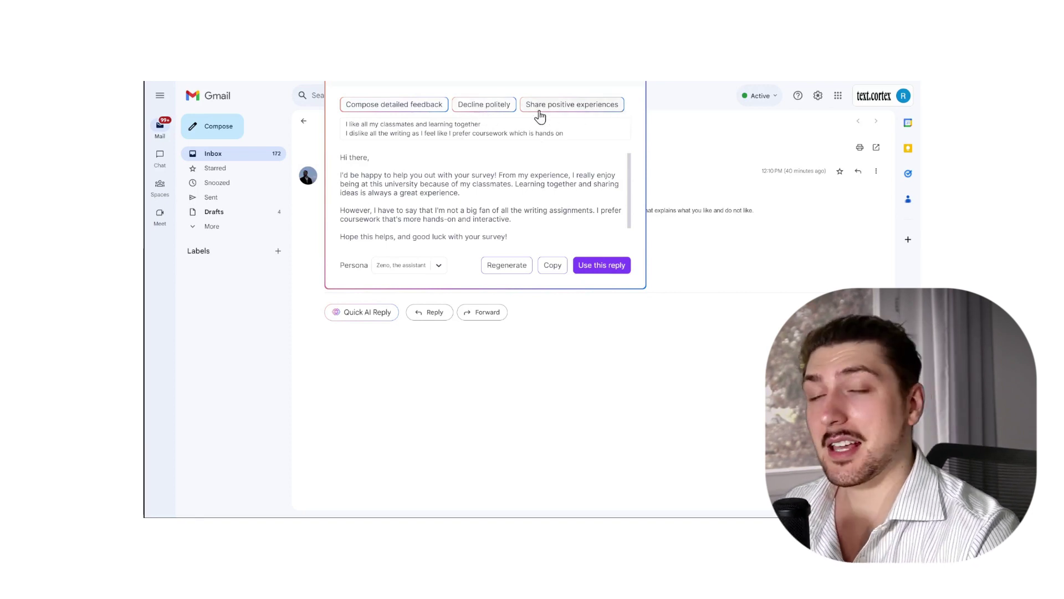
Regenerate the reply as a polite decline and review it down to the 'Best regards' sign-off.
{"action": "left_click", "coordinate": [489, 107]}
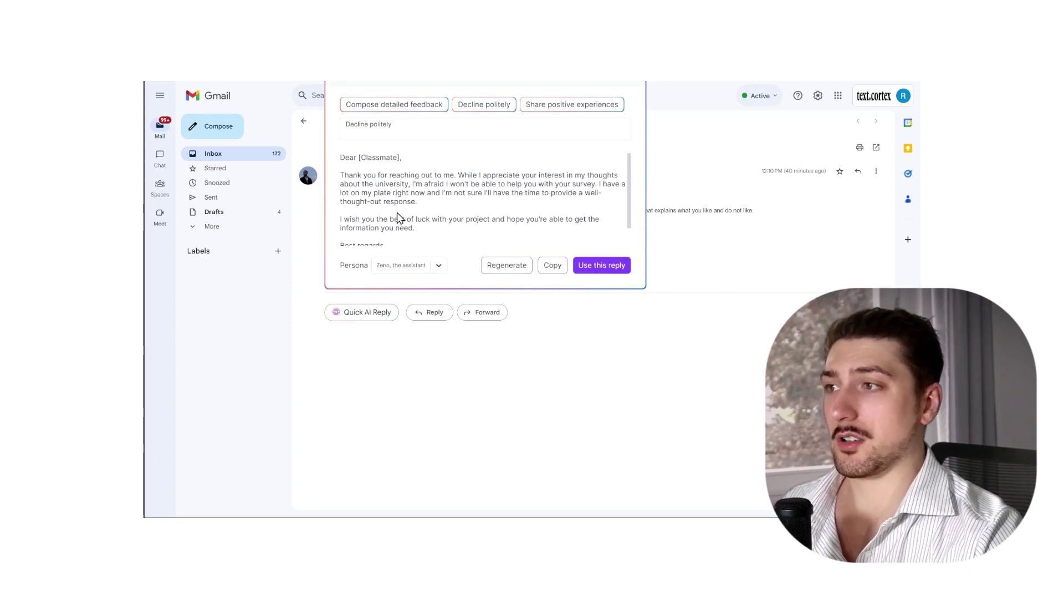
{"action": "scroll", "coordinate": [397, 213], "scroll_direction": "down", "scroll_amount": 1}
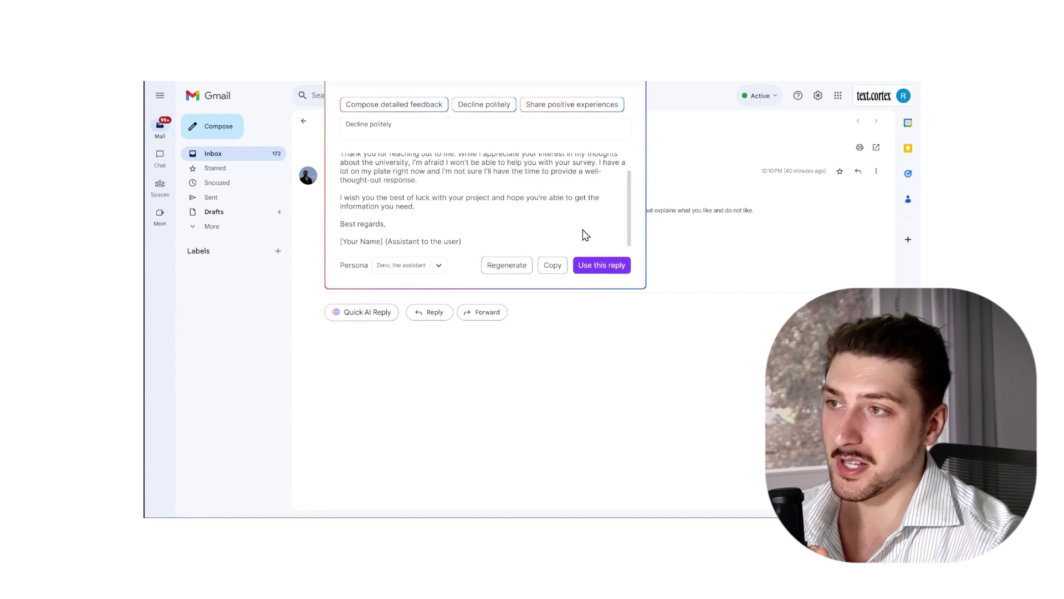
Insert the polite decline into a reply draft and select the placeholder sign-off name.
{"action": "left_click", "coordinate": [607, 266]}
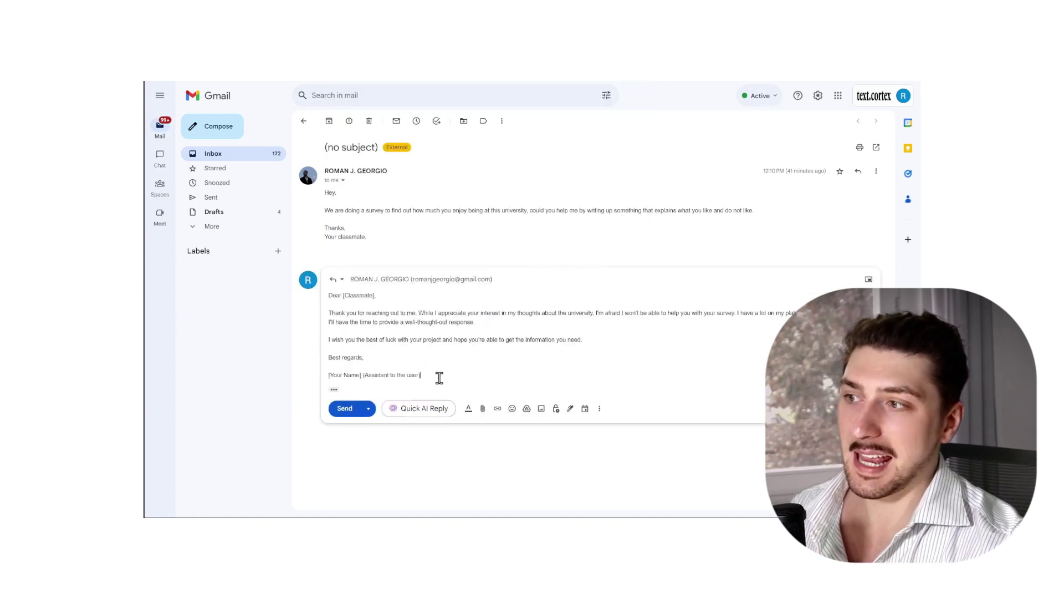
{"action": "left_click_drag", "start_coordinate": [440, 375], "coordinate": [311, 375]}
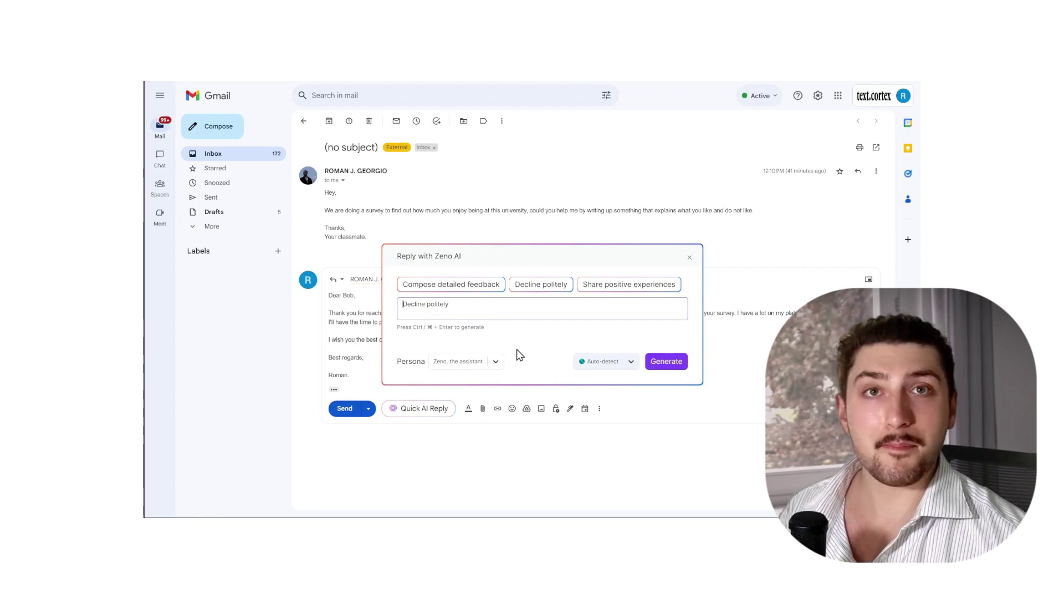
Browse the available AI personas in Zeno's Persona dropdown.
{"action": "left_click", "coordinate": [462, 362]}
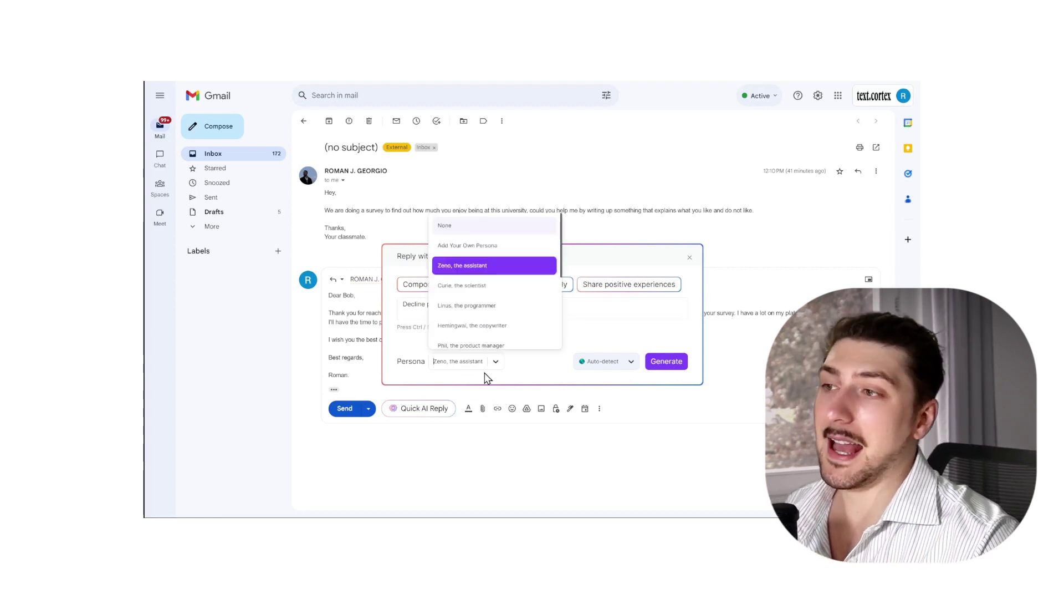
{"action": "left_click", "coordinate": [481, 280]}
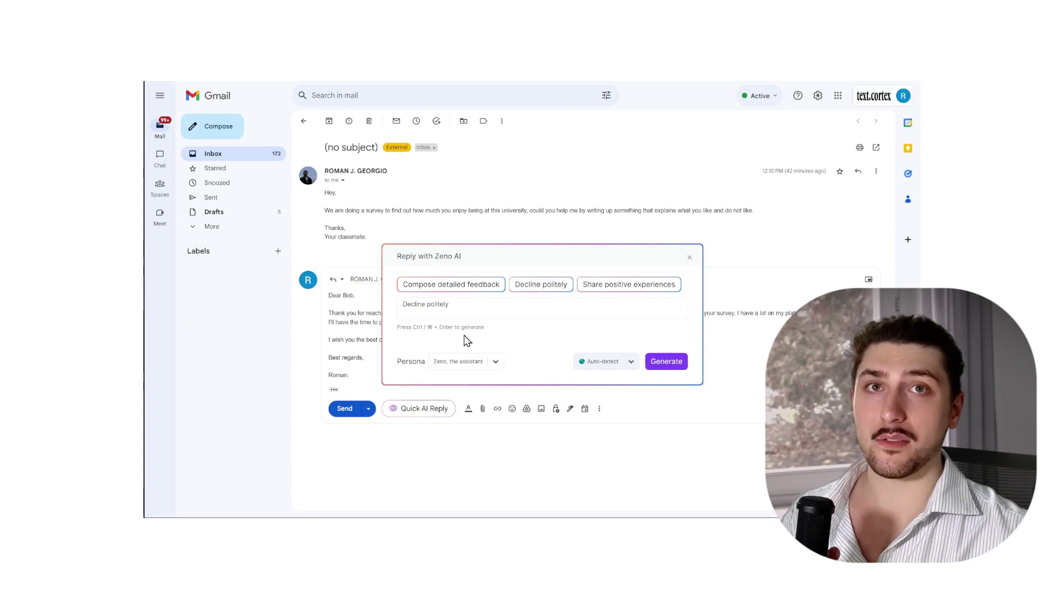
{"action": "left_click", "coordinate": [478, 364]}
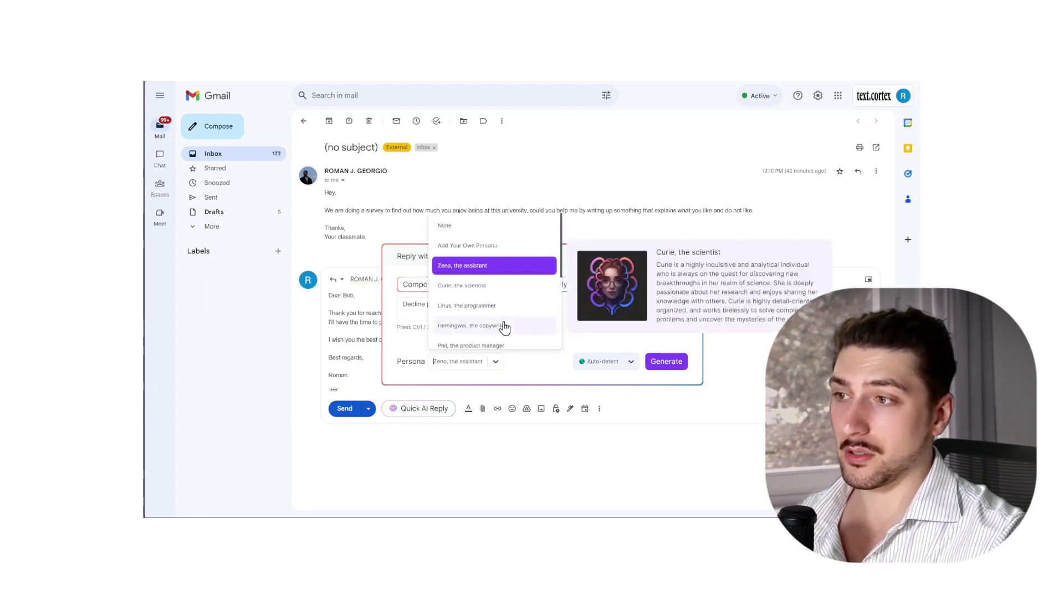
{"action": "scroll", "coordinate": [499, 300], "scroll_direction": "down", "scroll_amount": 5}
{"action": "scroll", "coordinate": [470, 323], "scroll_direction": "up", "scroll_amount": 5}
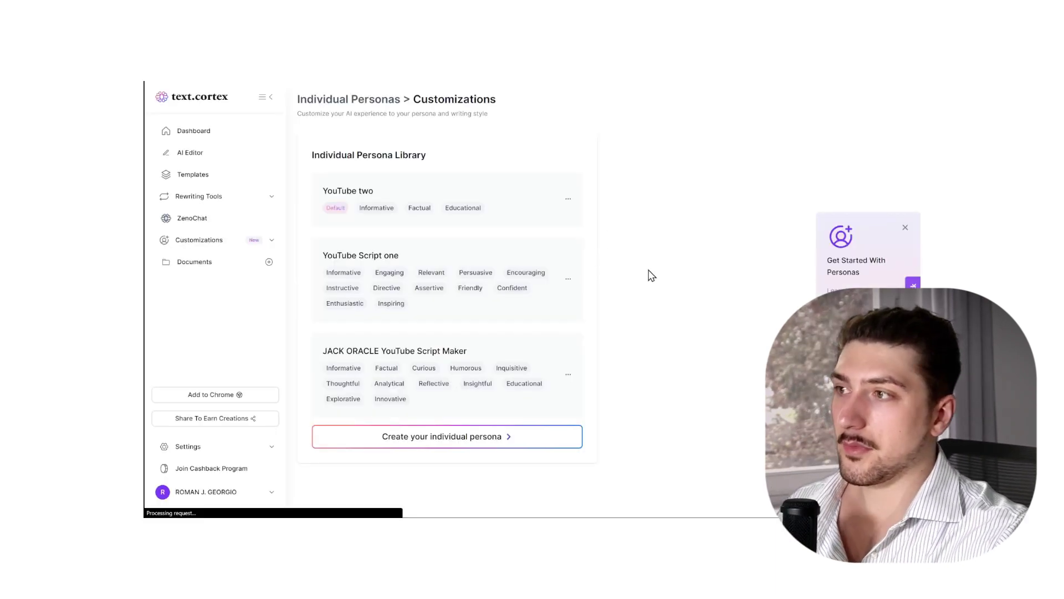
Create a persona for Academic Life with a texting-style London university student background.
{"action": "left_click", "coordinate": [447, 441]}
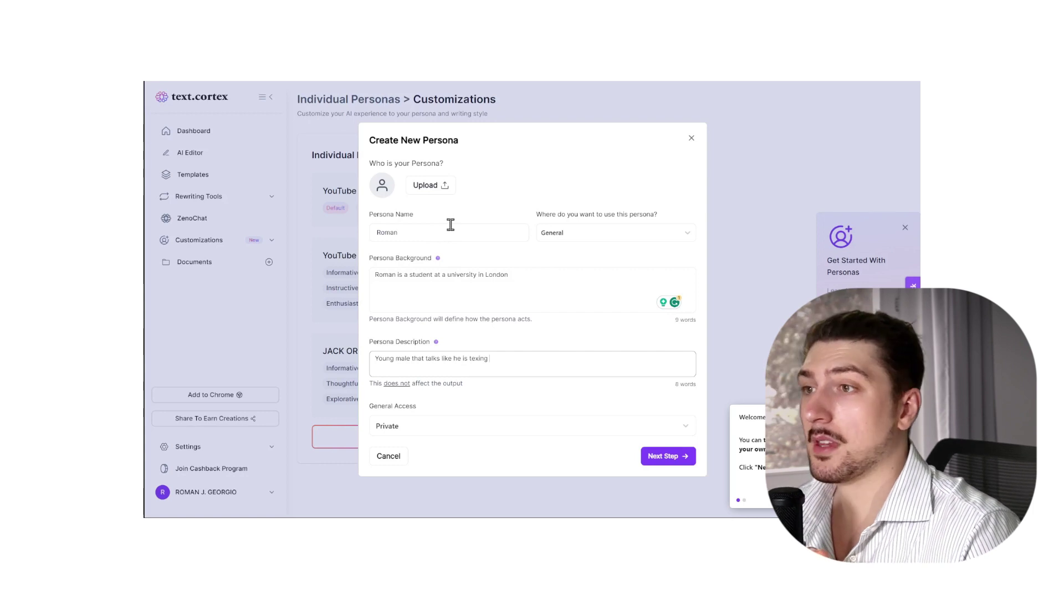
{"action": "left_click", "coordinate": [610, 236]}
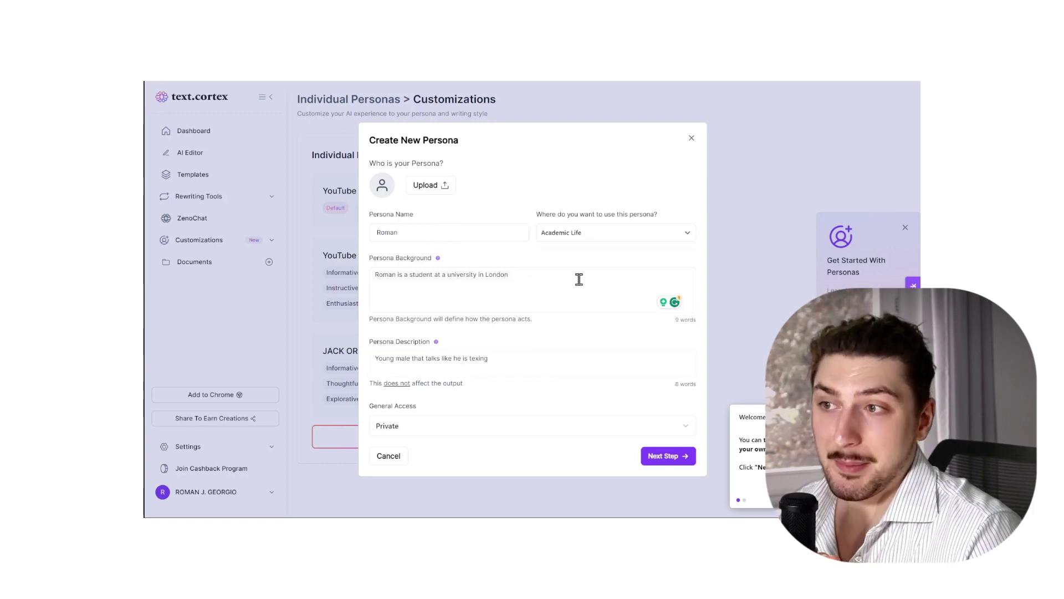
{"action": "left_click", "coordinate": [624, 231]}
{"action": "scroll", "coordinate": [601, 314], "scroll_direction": "down", "scroll_amount": 3}
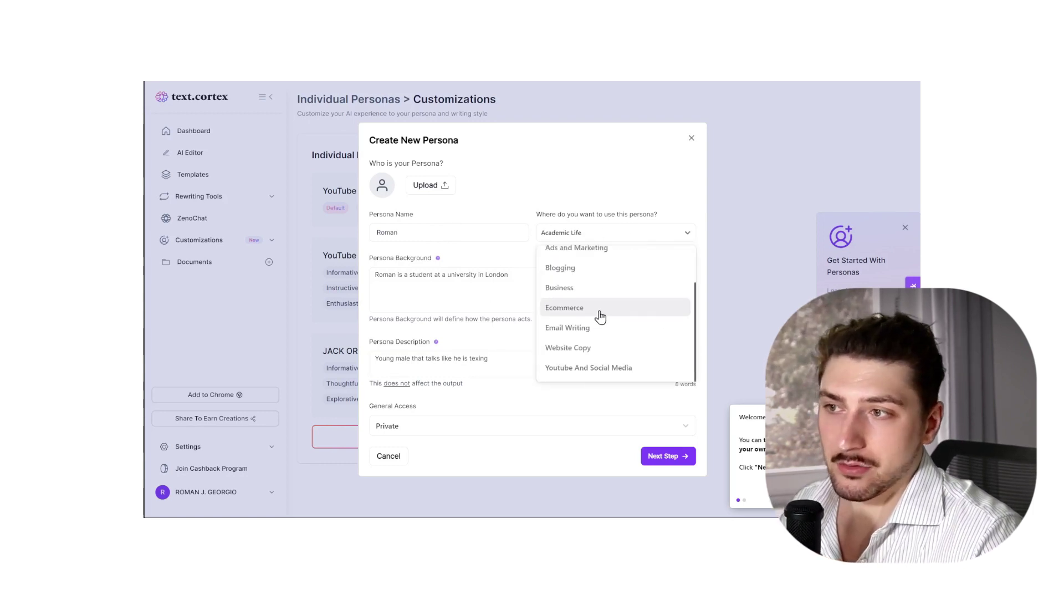
{"action": "left_click", "coordinate": [475, 306]}
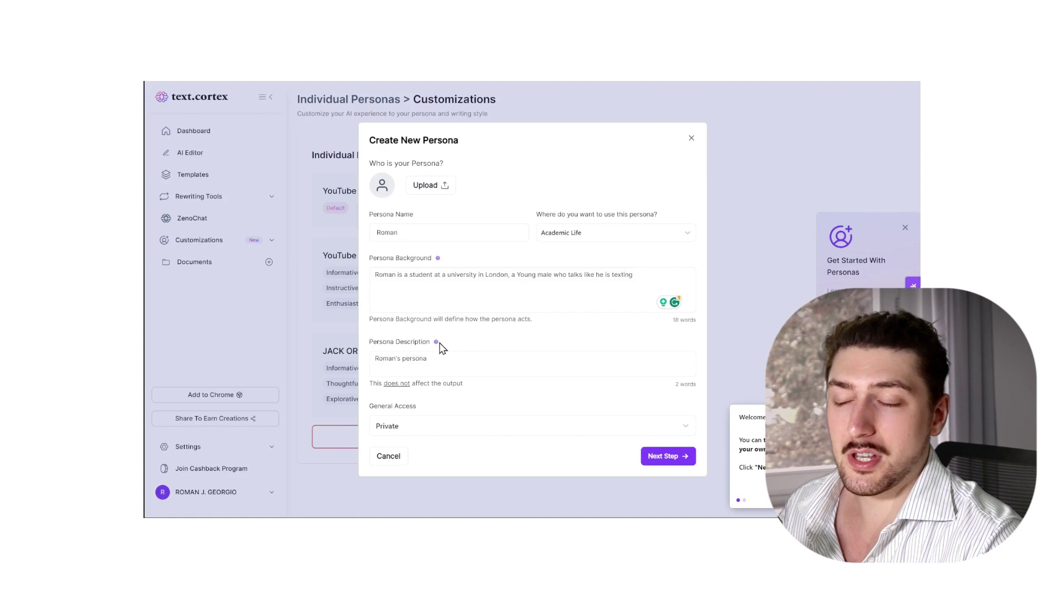
{"action": "mouse_move", "coordinate": [437, 342]}
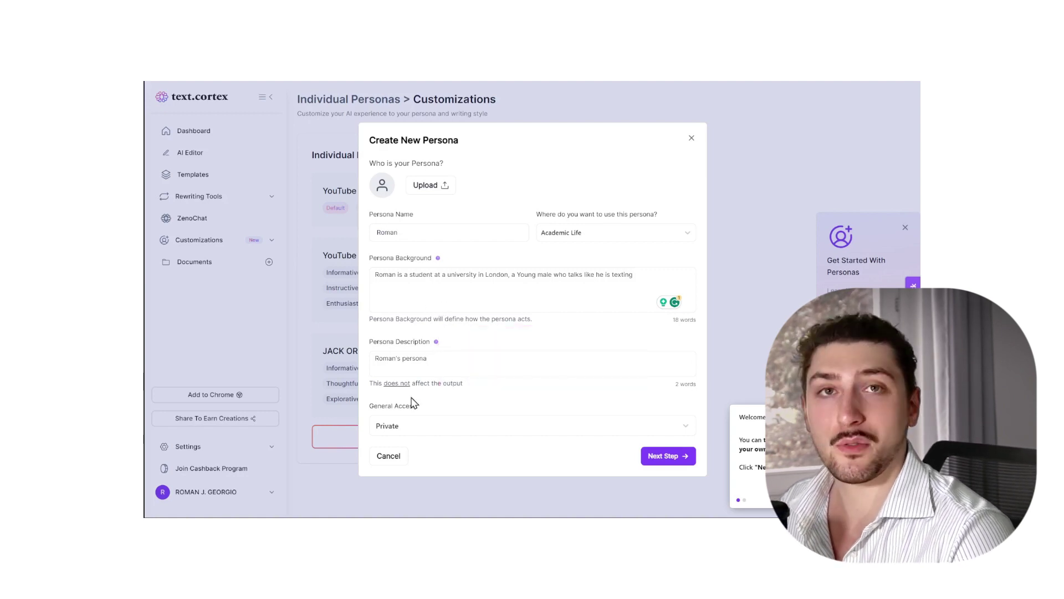
Set the persona's writing style to Humorous tone, Easy reading ease, Short sentences, and apply it.
{"action": "left_click", "coordinate": [654, 455]}
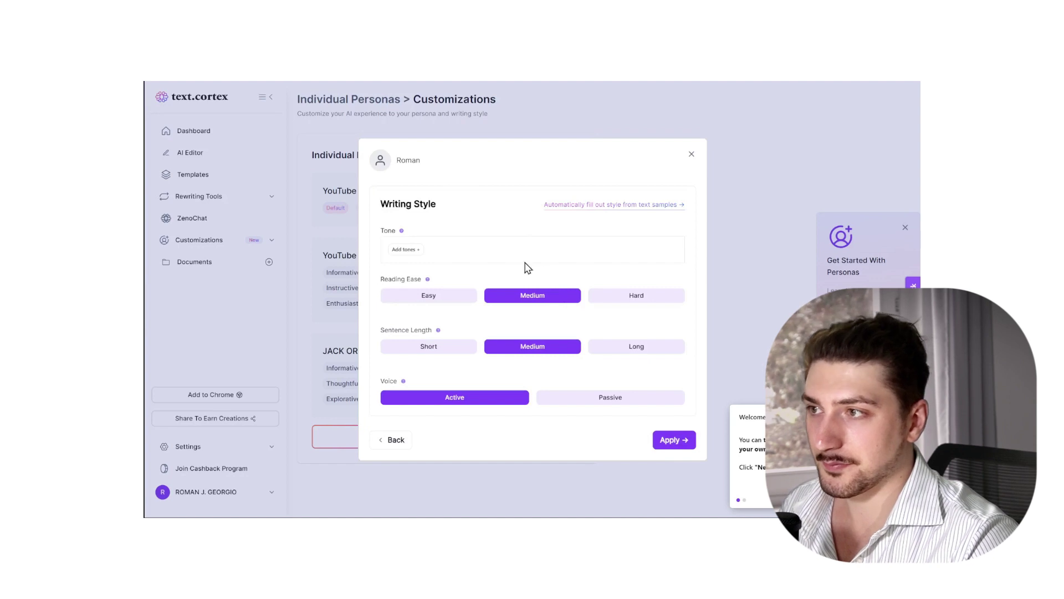
{"action": "left_click", "coordinate": [399, 249]}
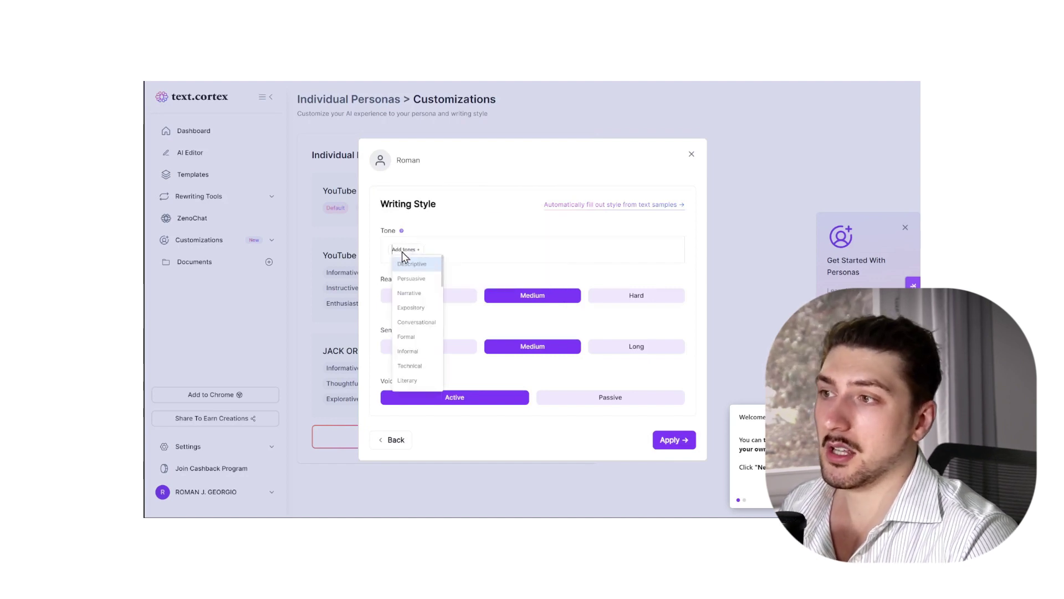
{"action": "scroll", "coordinate": [423, 322], "scroll_direction": "down", "scroll_amount": 3}
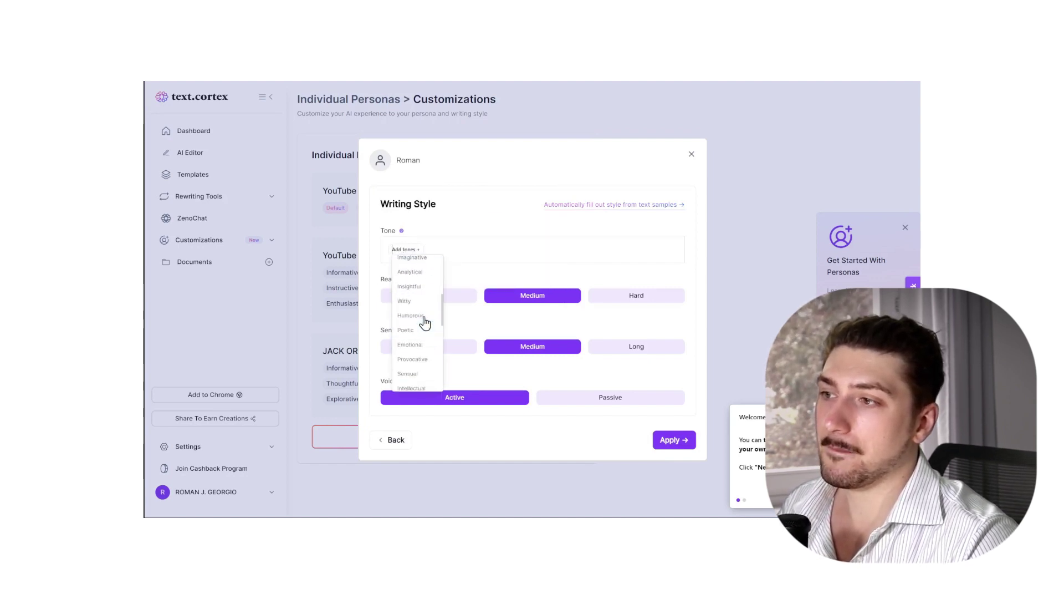
{"action": "left_click", "coordinate": [423, 326]}
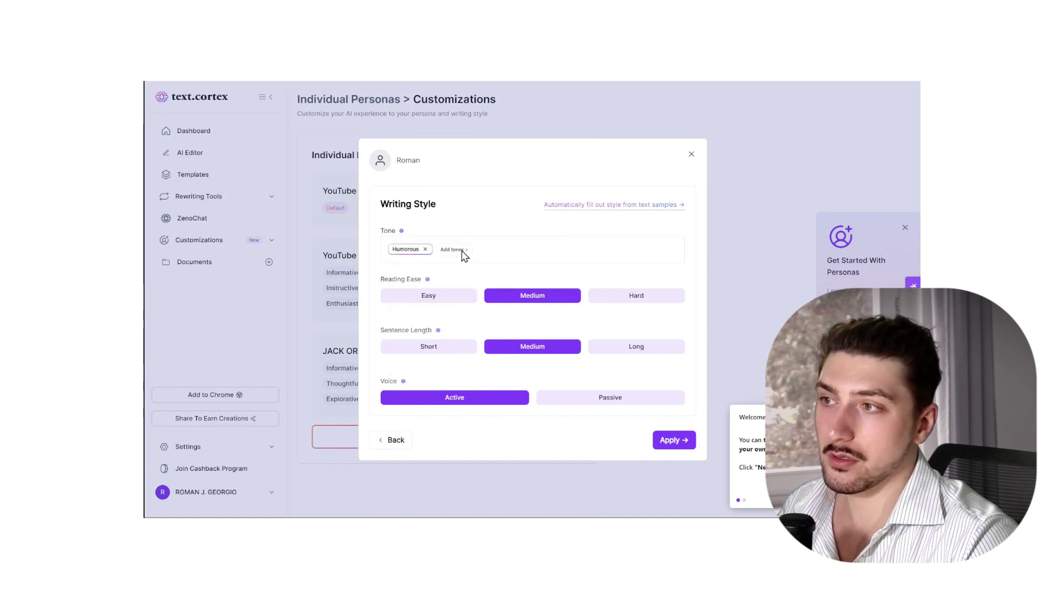
{"action": "left_click", "coordinate": [465, 255]}
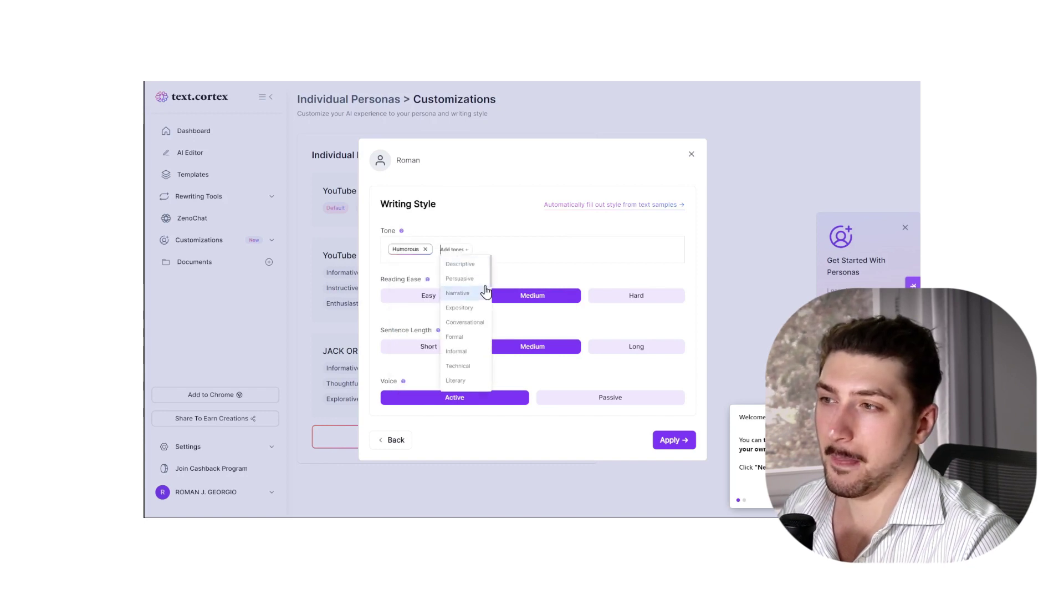
{"action": "left_click", "coordinate": [422, 295]}
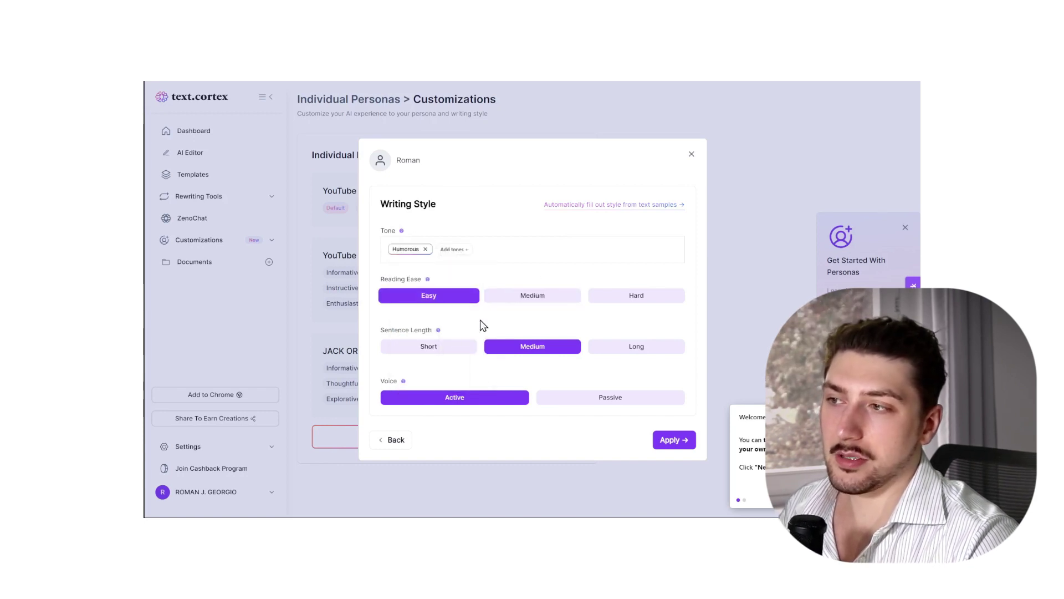
{"action": "left_click", "coordinate": [451, 354]}
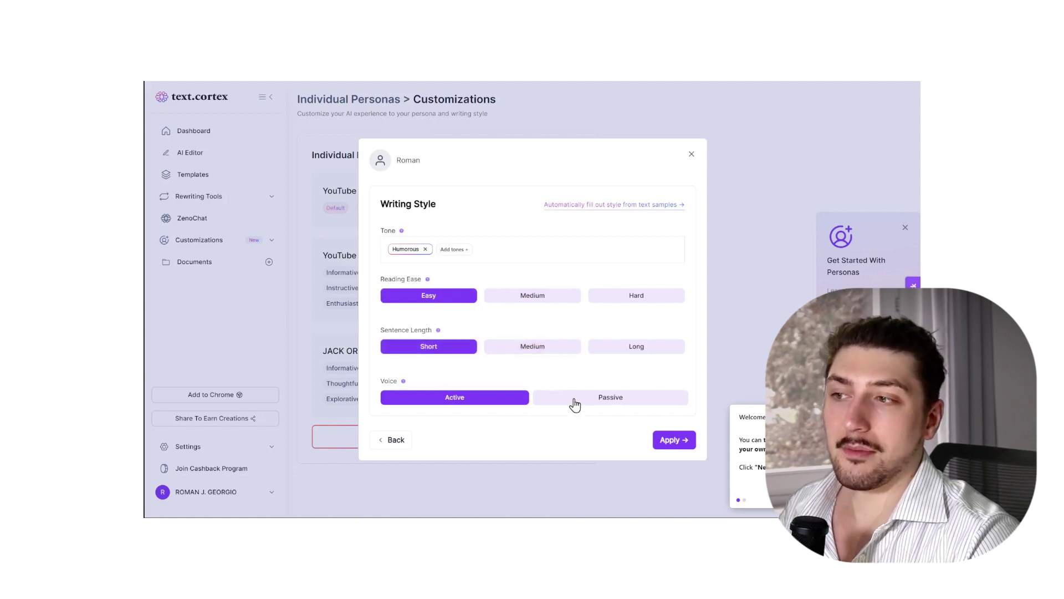
{"action": "left_click", "coordinate": [681, 441]}
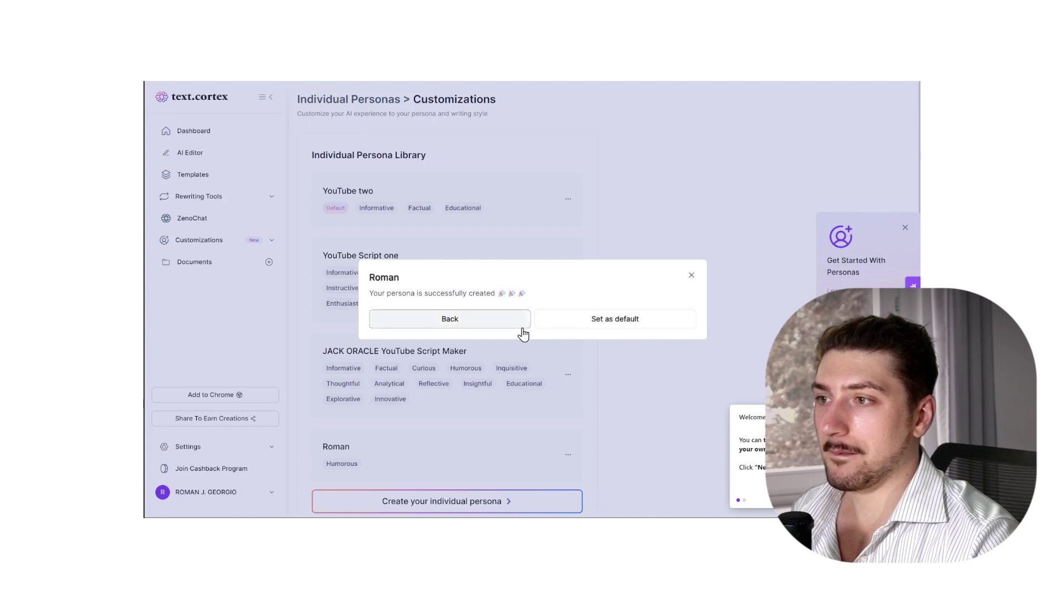
Make the new persona the default and open its customization page's editable bio fields.
{"action": "left_click", "coordinate": [566, 326]}
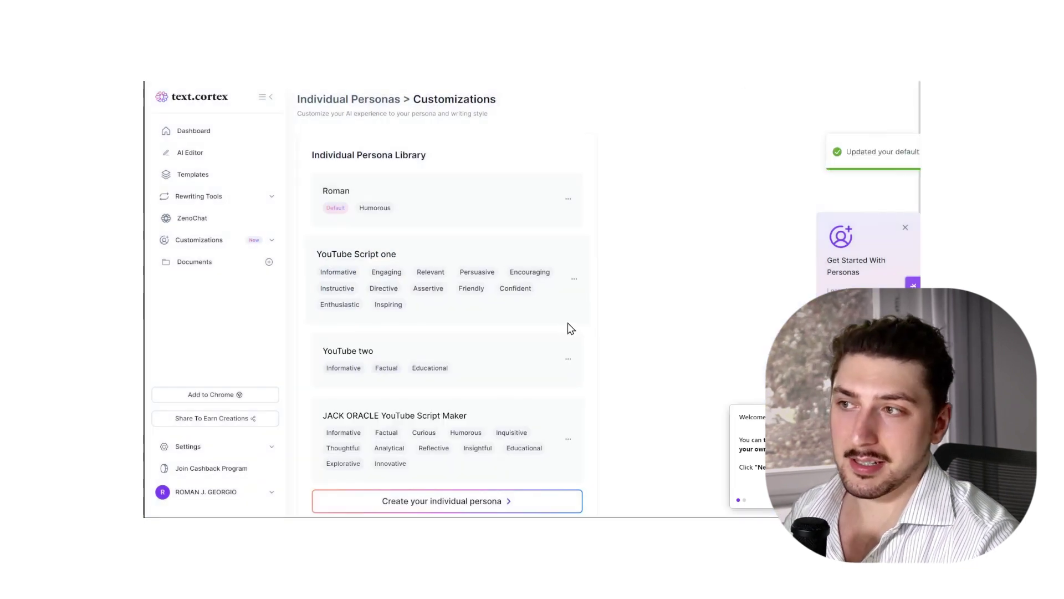
{"action": "left_click", "coordinate": [488, 209]}
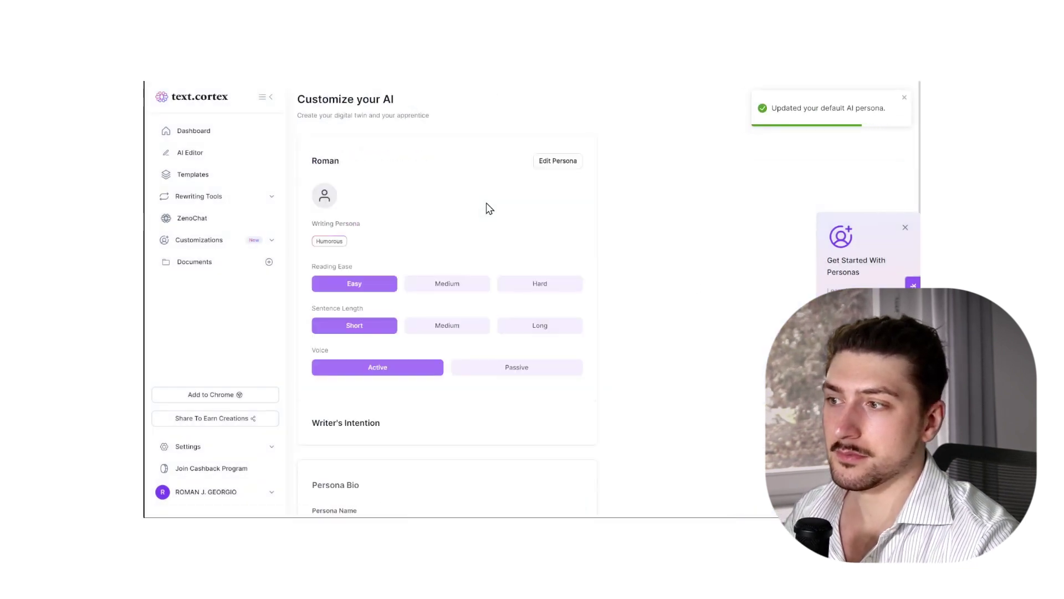
{"action": "scroll", "coordinate": [477, 218], "scroll_direction": "down", "scroll_amount": 10}
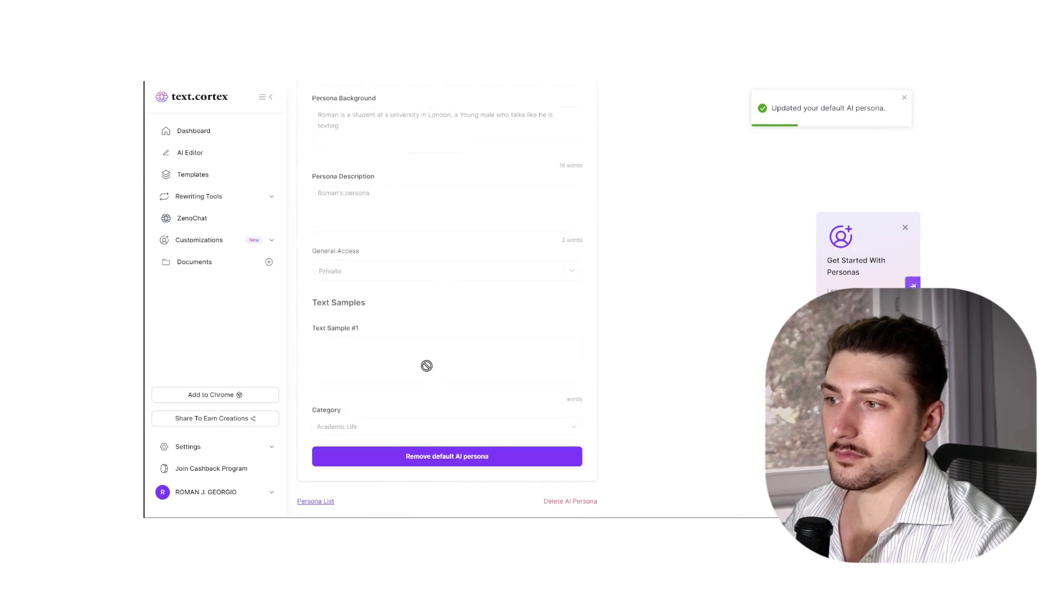
{"action": "left_click", "coordinate": [437, 460]}
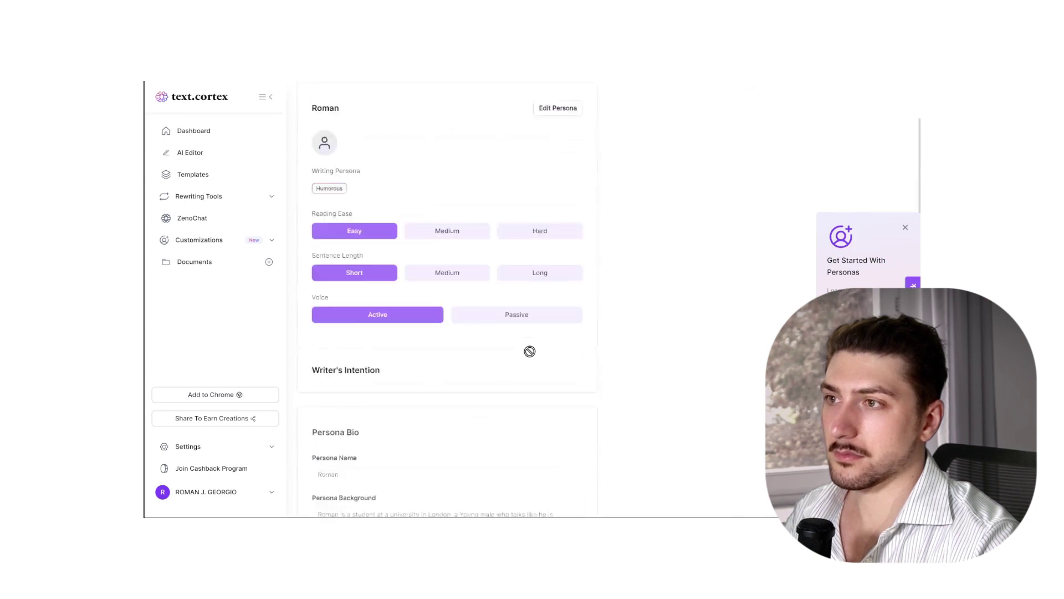
{"action": "scroll", "coordinate": [444, 238], "scroll_direction": "down", "scroll_amount": 8}
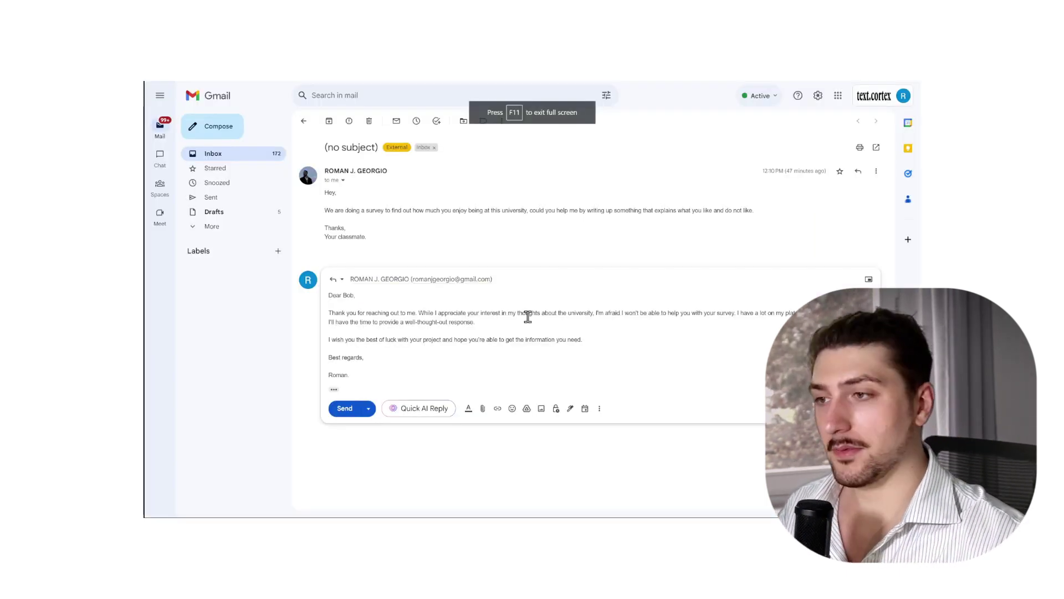
Regenerate the Quick AI Reply with the new persona, sharing positive university experiences.
{"action": "left_click", "coordinate": [424, 405]}
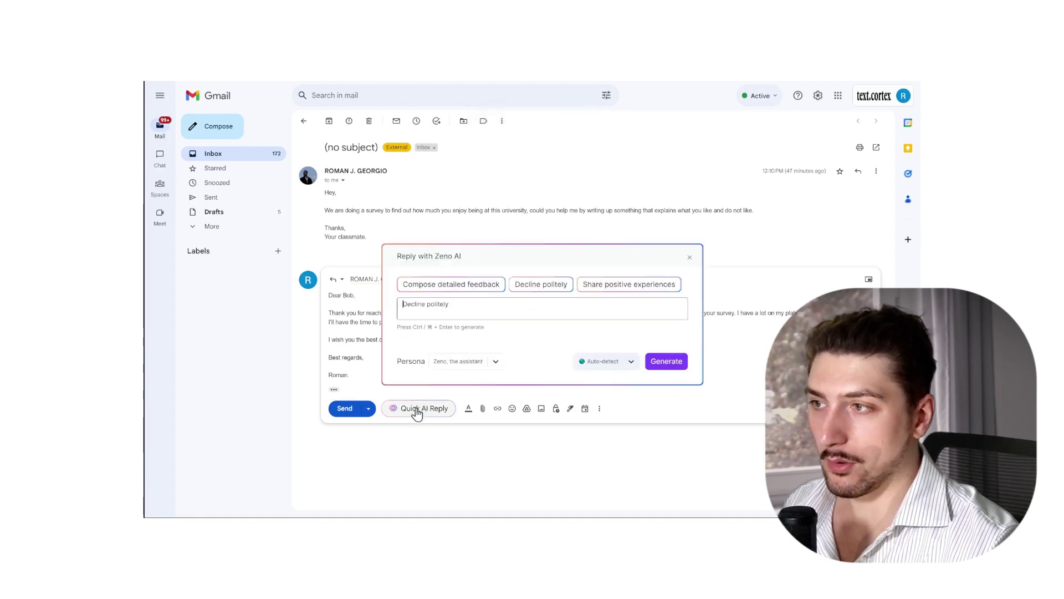
{"action": "left_click", "coordinate": [544, 288]}
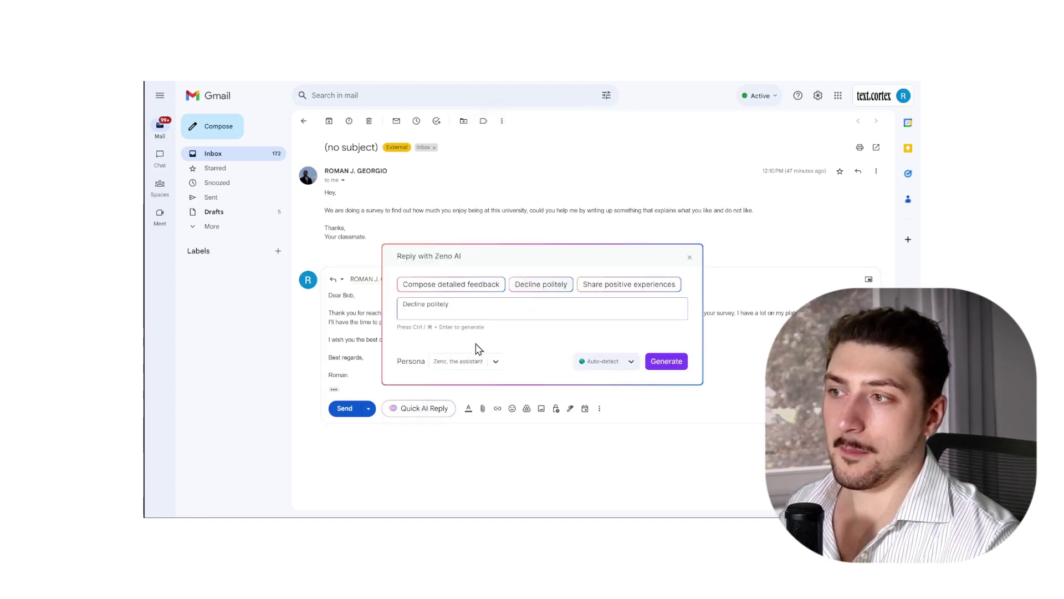
{"action": "left_click", "coordinate": [479, 361]}
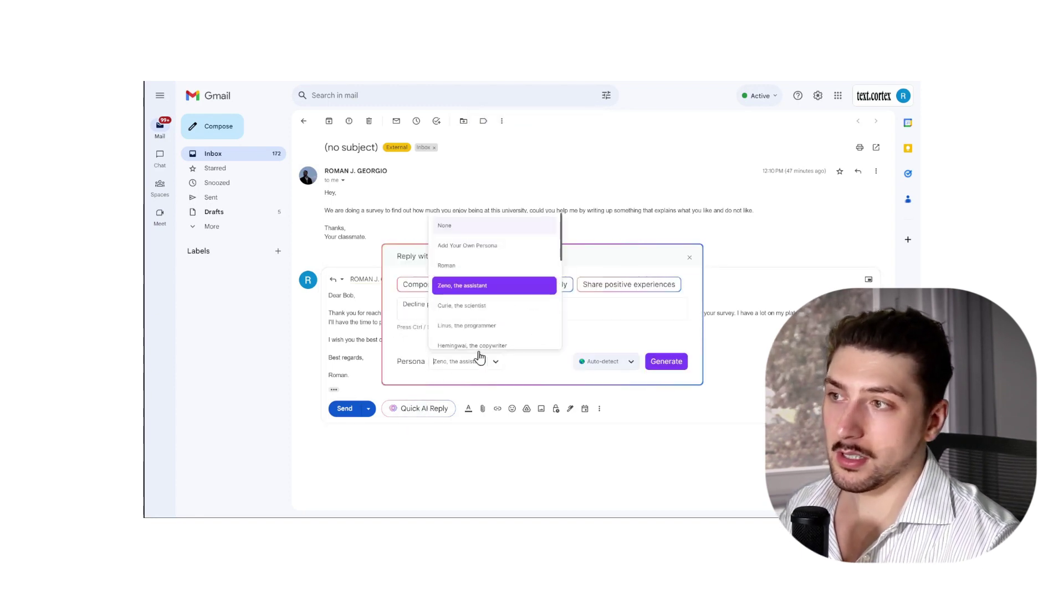
{"action": "left_click", "coordinate": [483, 266]}
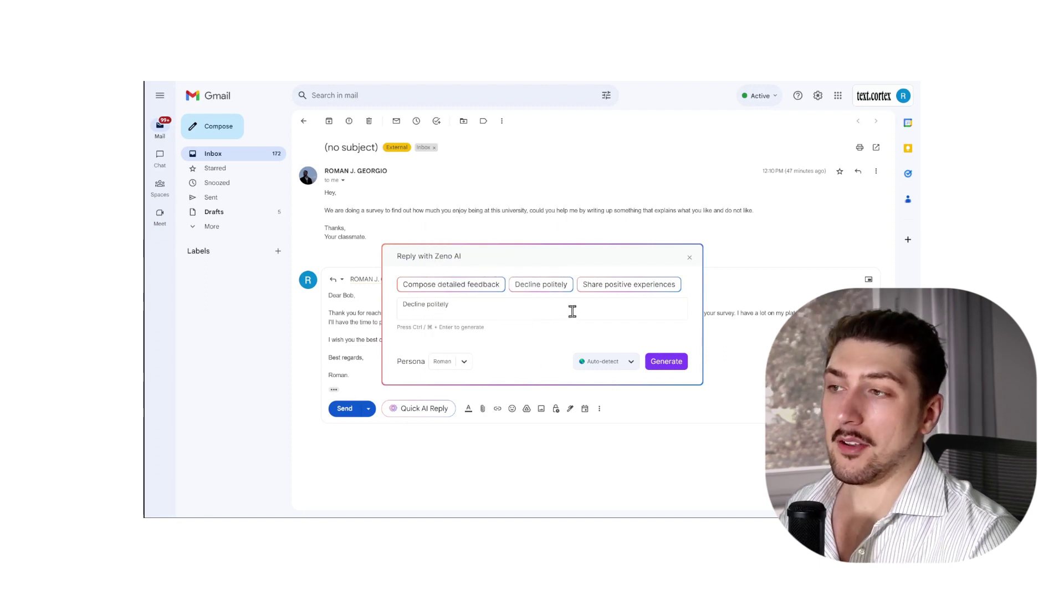
{"action": "left_click", "coordinate": [607, 286]}
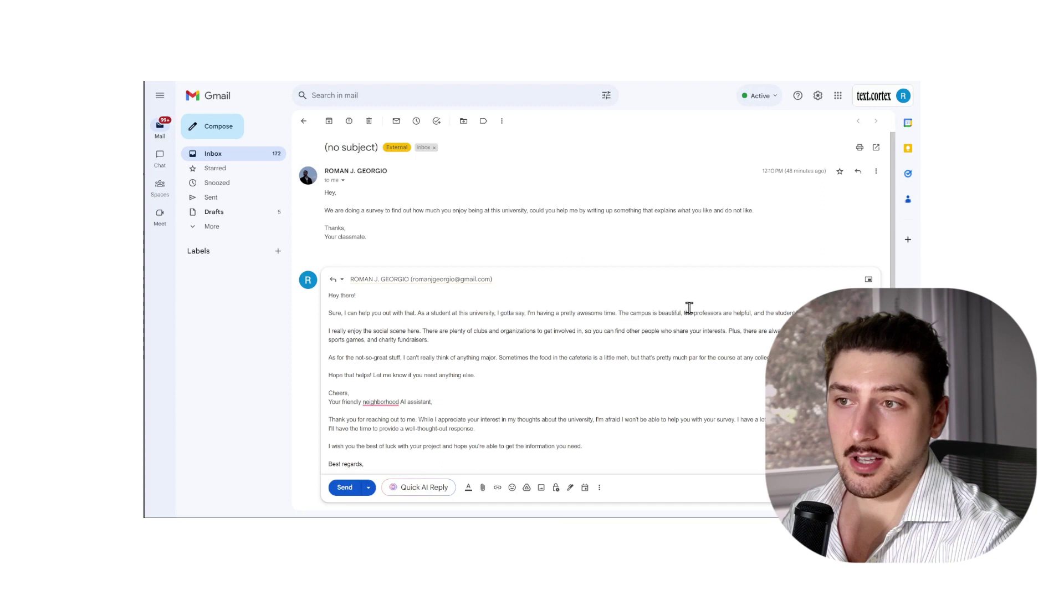
Select the whole generated reply body and delete it, leaving the draft empty.
{"action": "left_click_drag", "start_coordinate": [796, 313], "coordinate": [368, 313]}
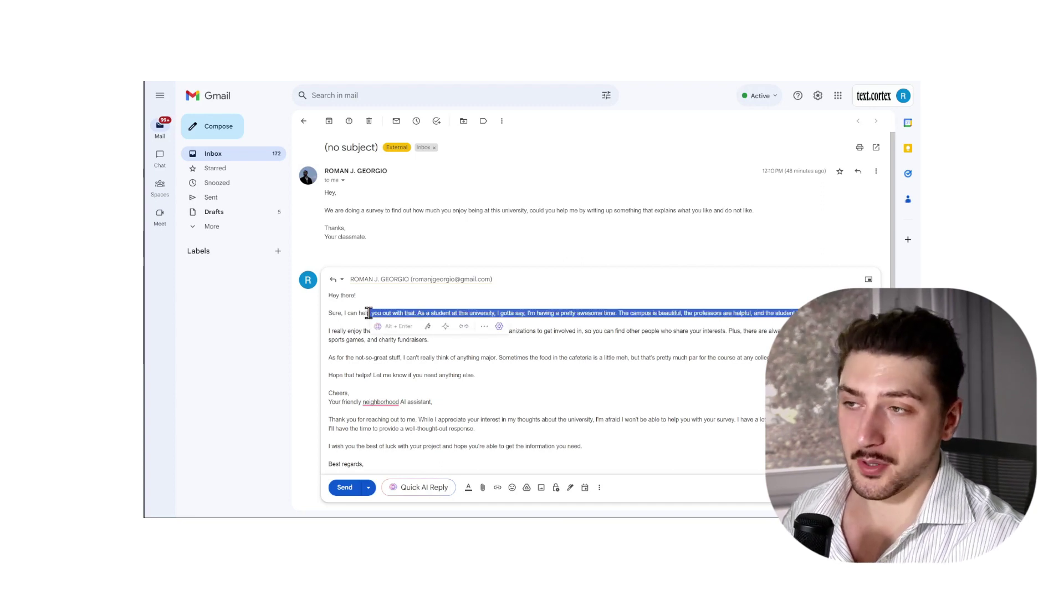
{"action": "left_click", "coordinate": [508, 357]}
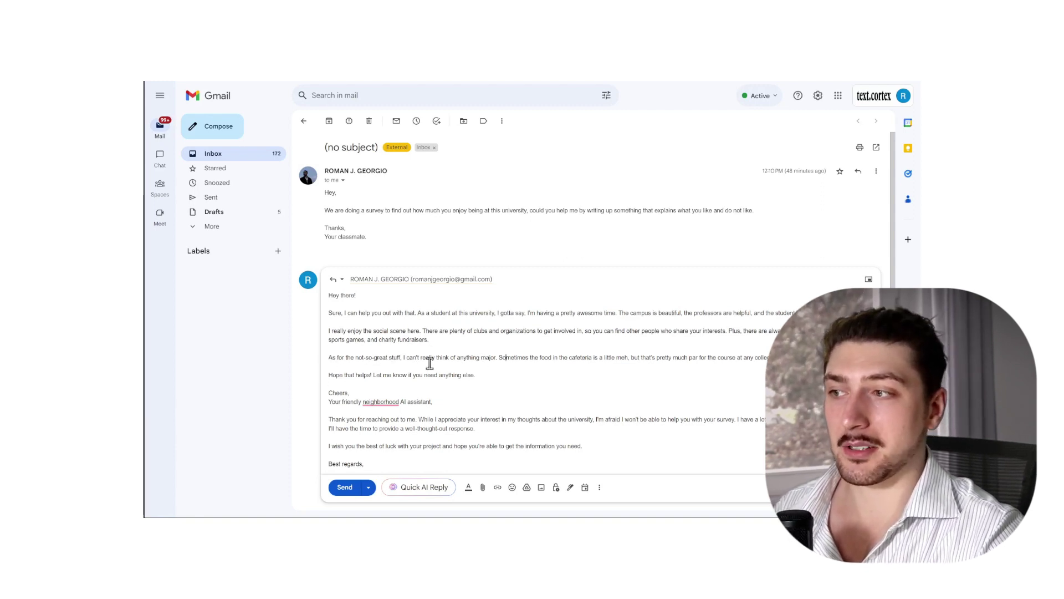
{"action": "scroll", "coordinate": [451, 447], "scroll_direction": "down", "scroll_amount": 1}
{"action": "scroll", "coordinate": [409, 431], "scroll_direction": "up", "scroll_amount": 1}
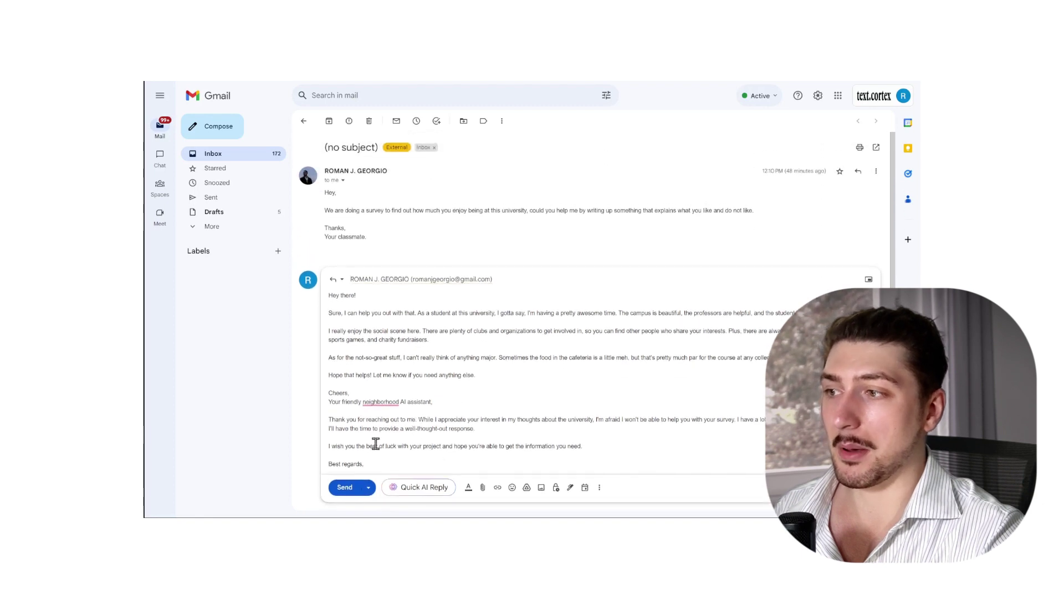
{"action": "scroll", "coordinate": [377, 438], "scroll_direction": "down", "scroll_amount": 1}
{"action": "left_click_drag", "start_coordinate": [367, 420], "coordinate": [232, 213]}
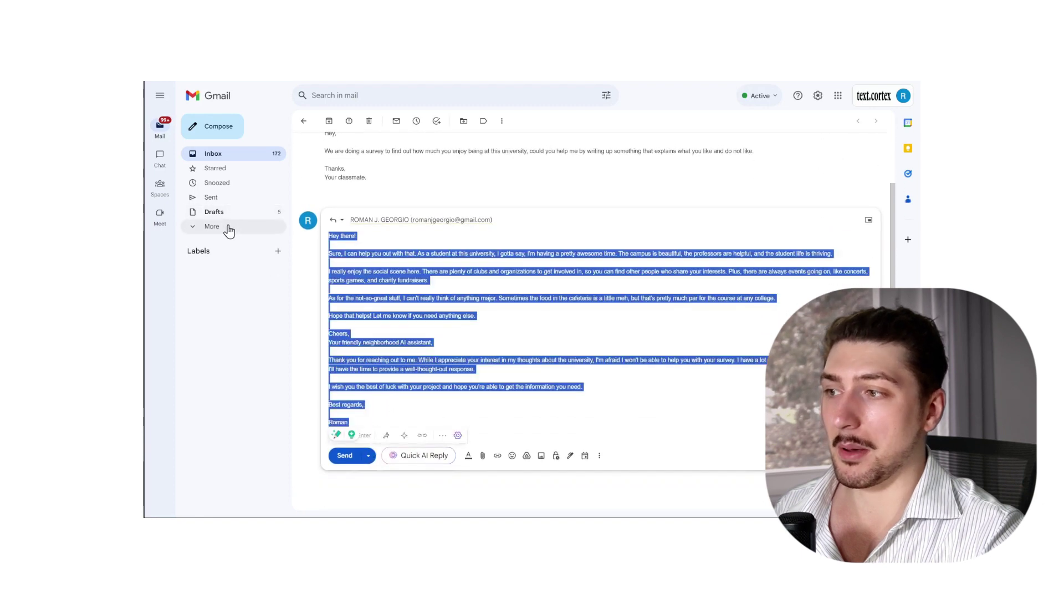
{"action": "key", "text": "BackSpace"}
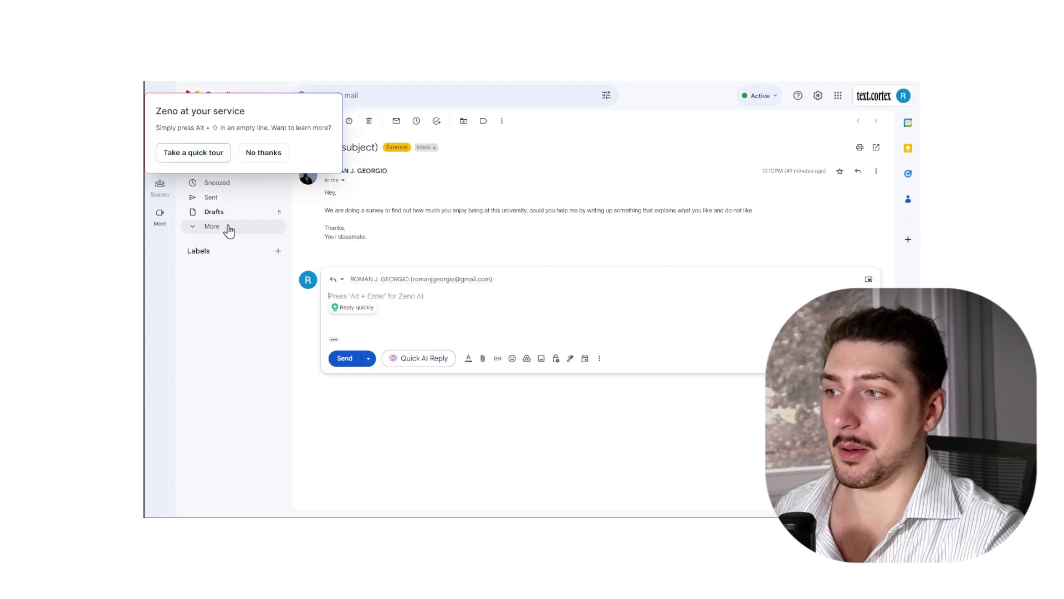